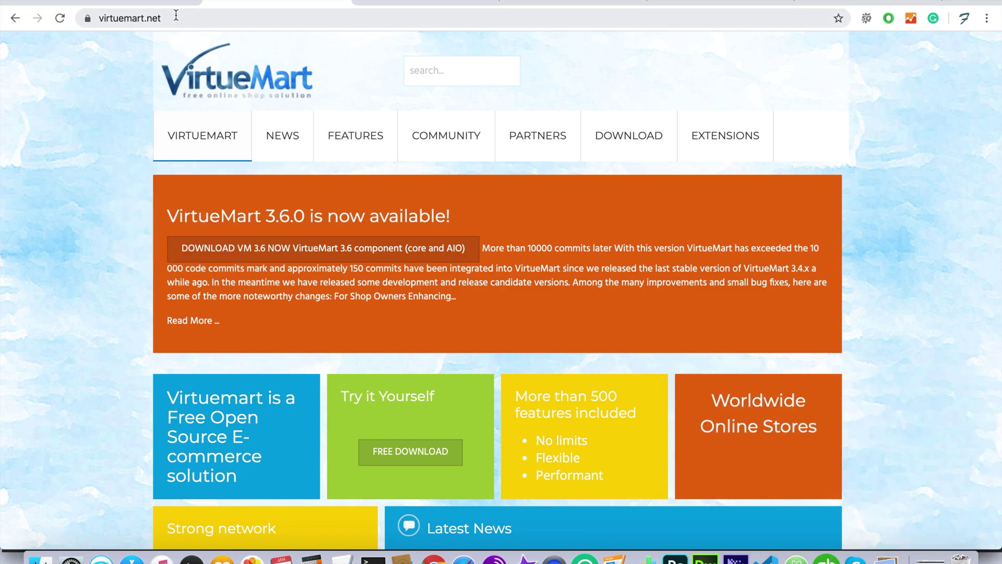
# Open the VirtueMart Downloads page and scroll through the download packages
pyautogui.click(316, 128)
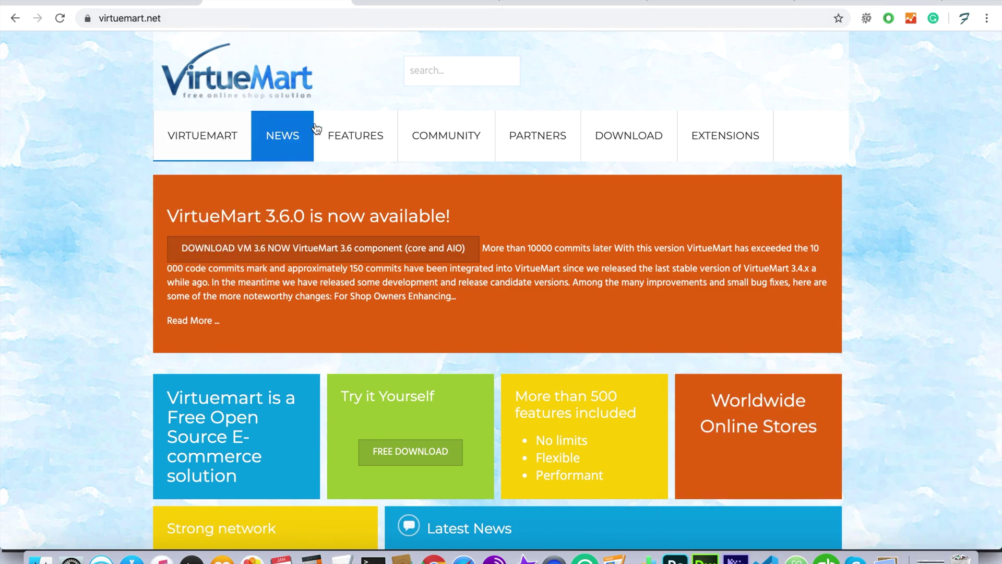
pyautogui.click(591, 131)
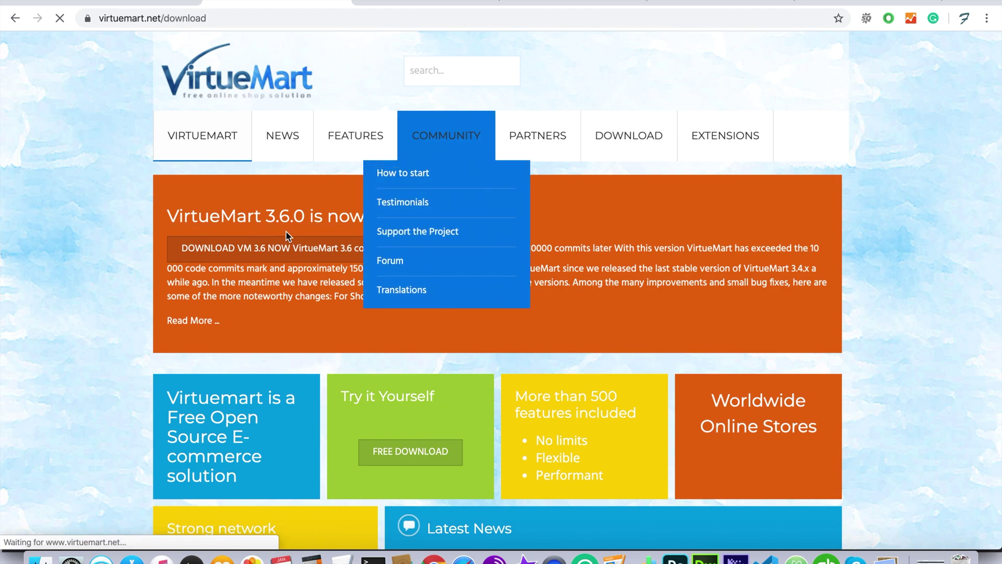
pyautogui.scroll(-1, 309, 339)
pyautogui.scroll(-6, 310, 340)
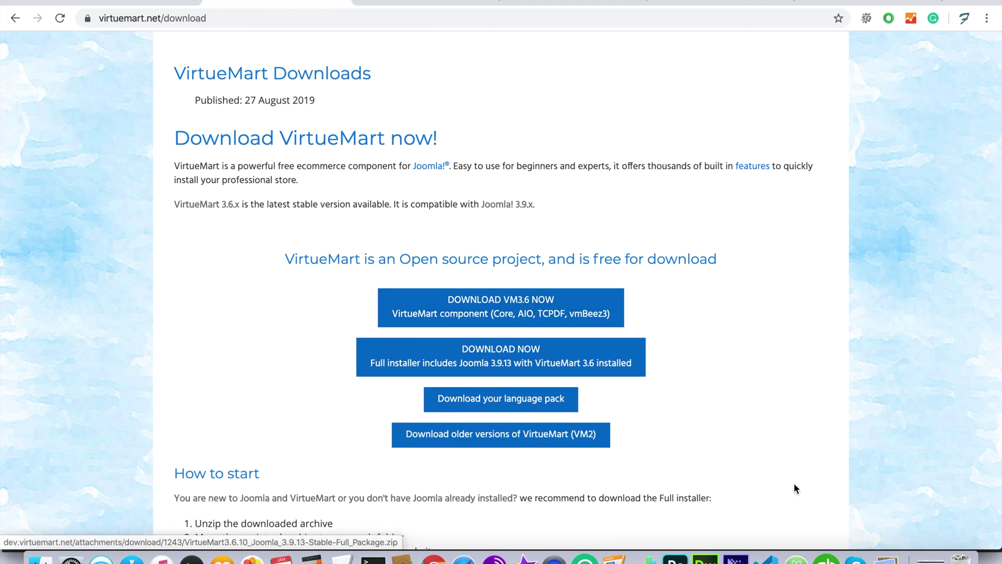
# Go to the site's Joomla administrator VirtueMart Control Panel showing VirtueMart 3.6.10
pyautogui.click(559, 551)
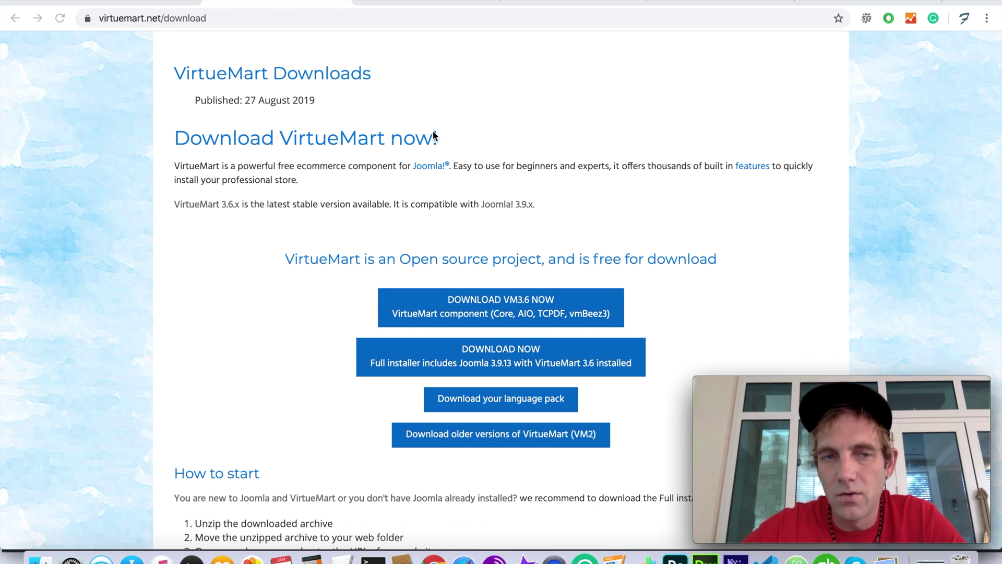
pyautogui.click(199, 6)
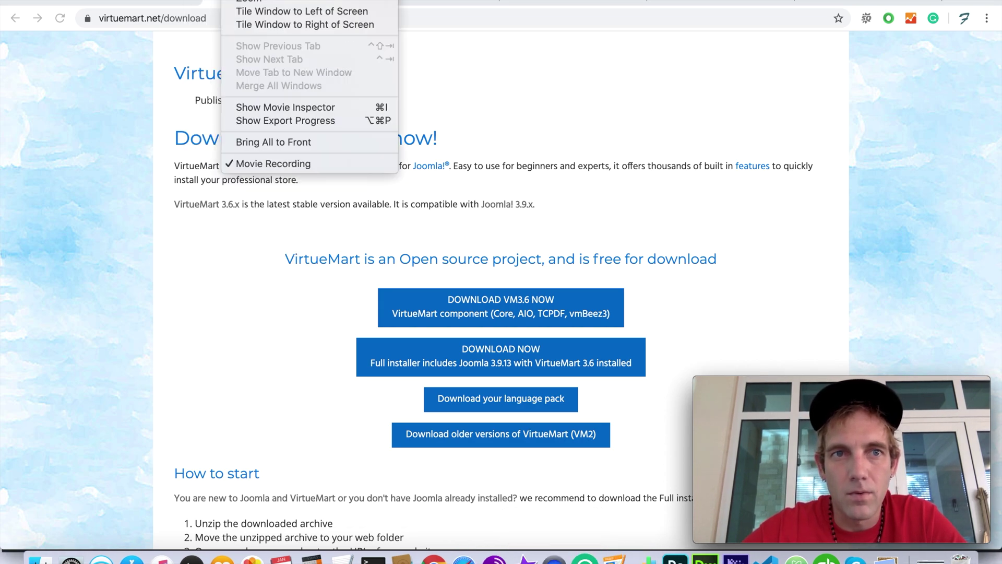
pyautogui.click(231, 33)
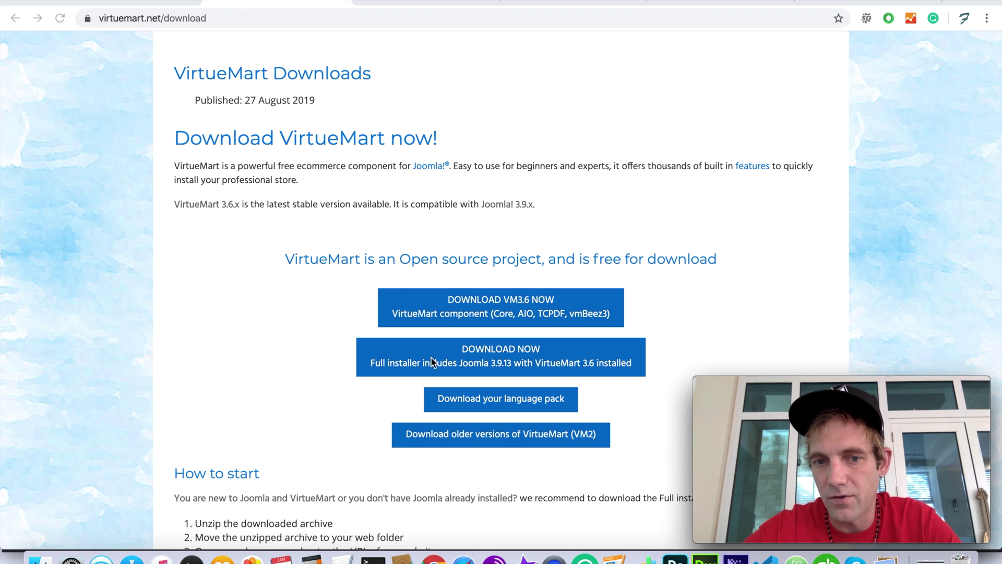
pyautogui.scroll(5, 431, 358)
pyautogui.scroll(5, 431, 357)
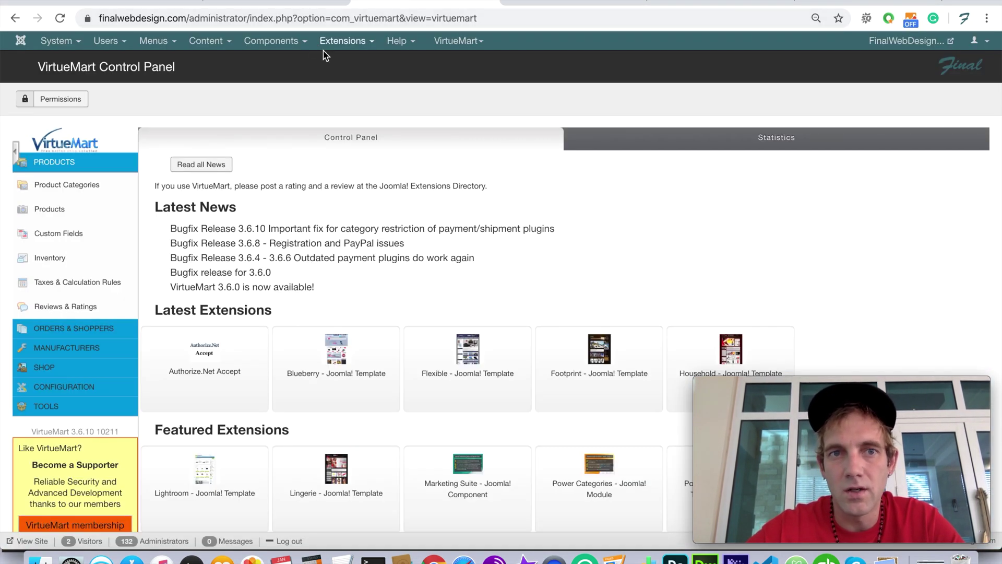
pyautogui.click(354, 44)
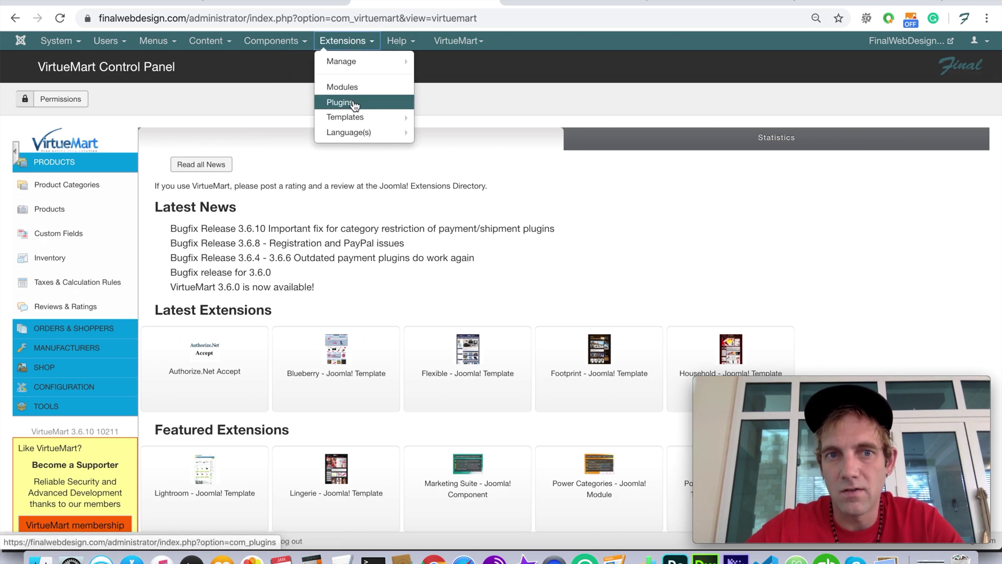
pyautogui.moveTo(368, 63)
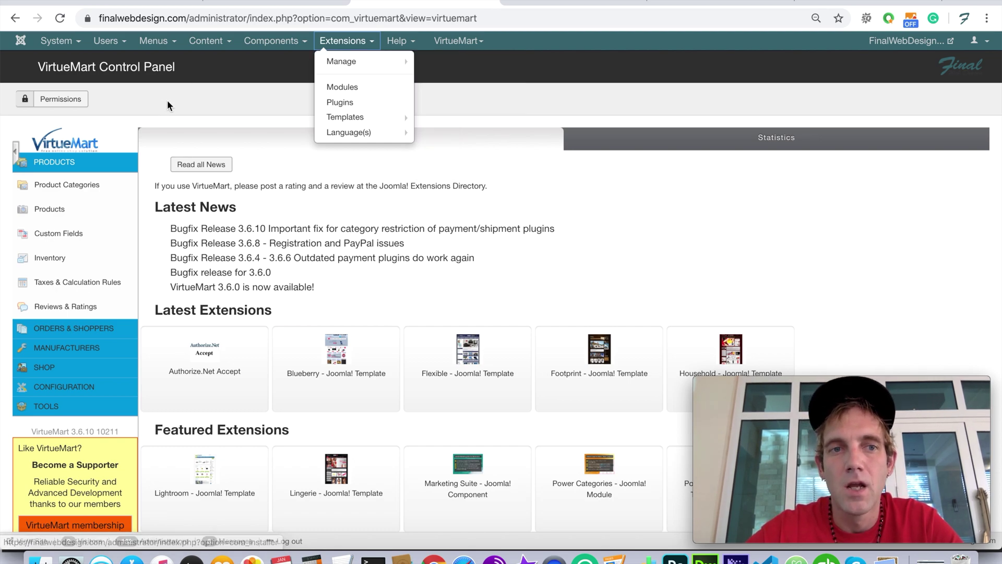
pyautogui.click(128, 99)
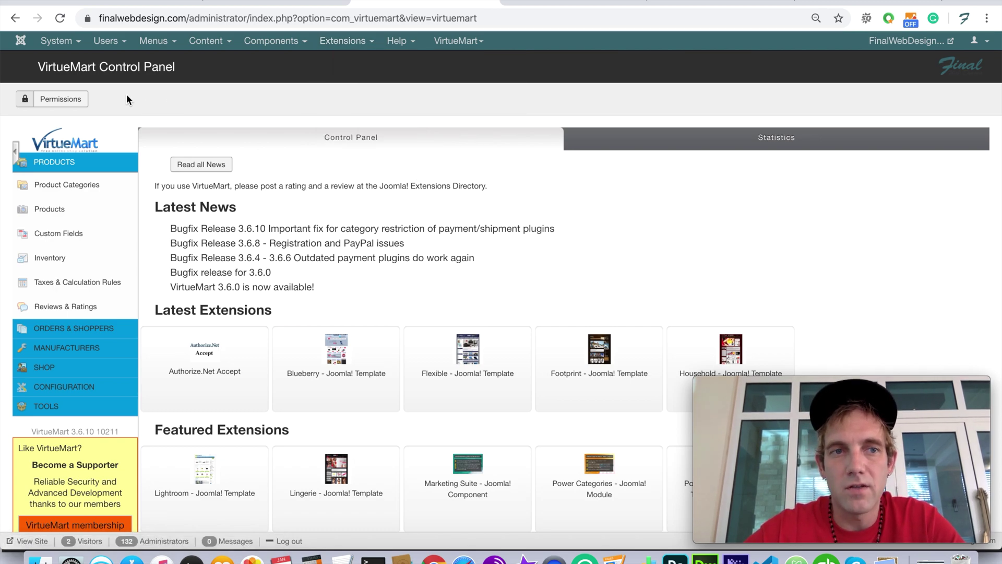
pyautogui.click(128, 7)
pyautogui.scroll(2, 313, 320)
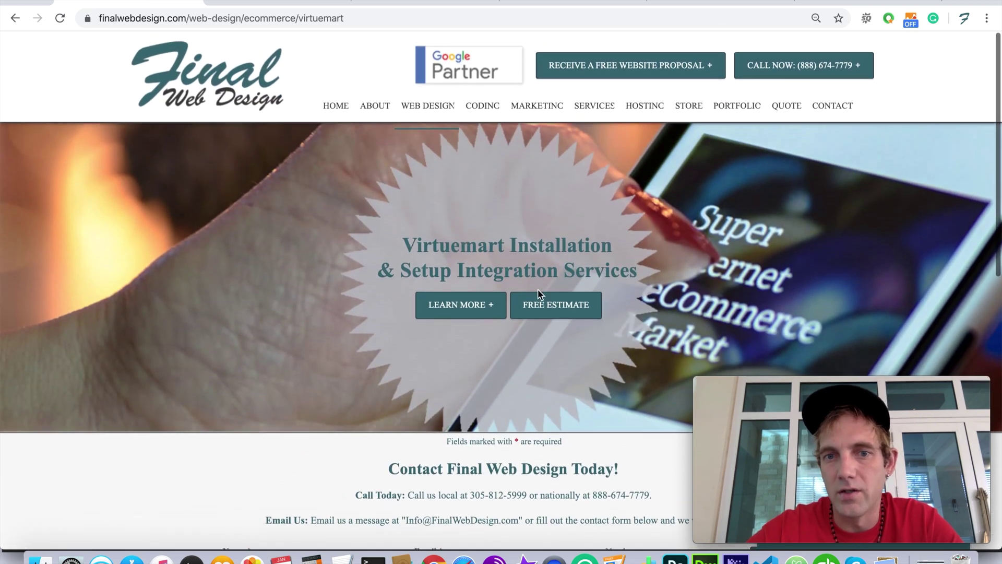
pyautogui.click(549, 3)
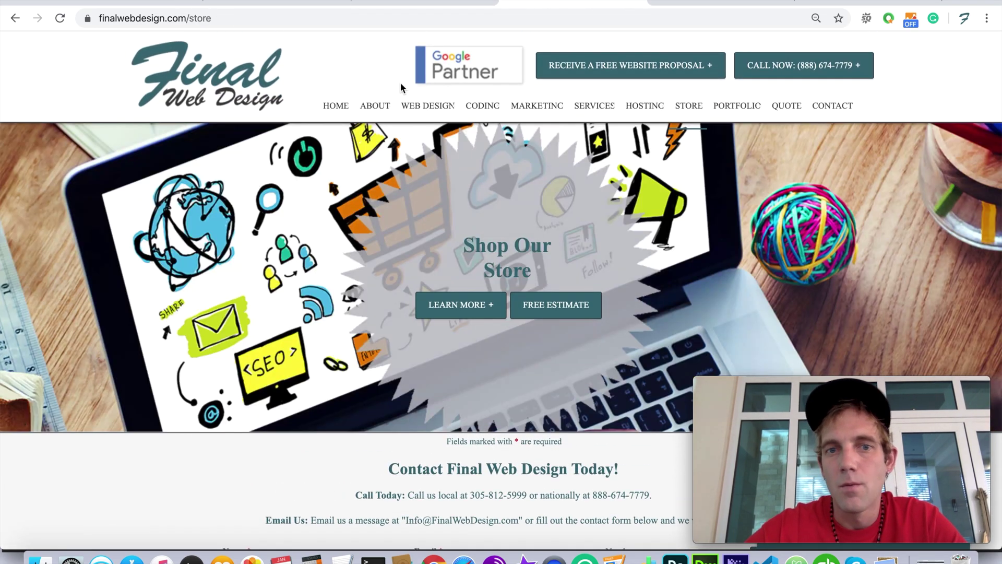
pyautogui.click(415, 2)
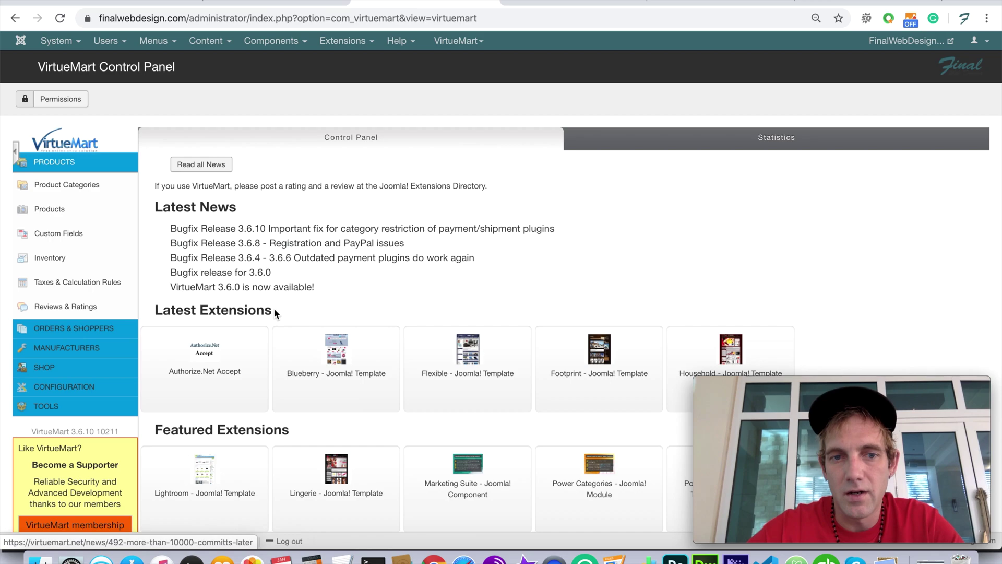
pyautogui.scroll(3, 275, 309)
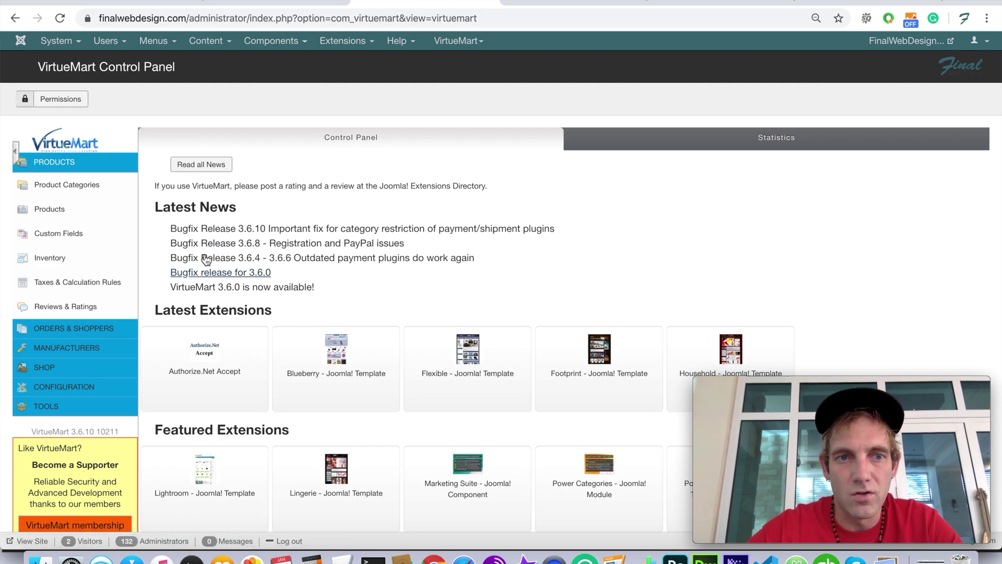
pyautogui.scroll(-5, 259, 277)
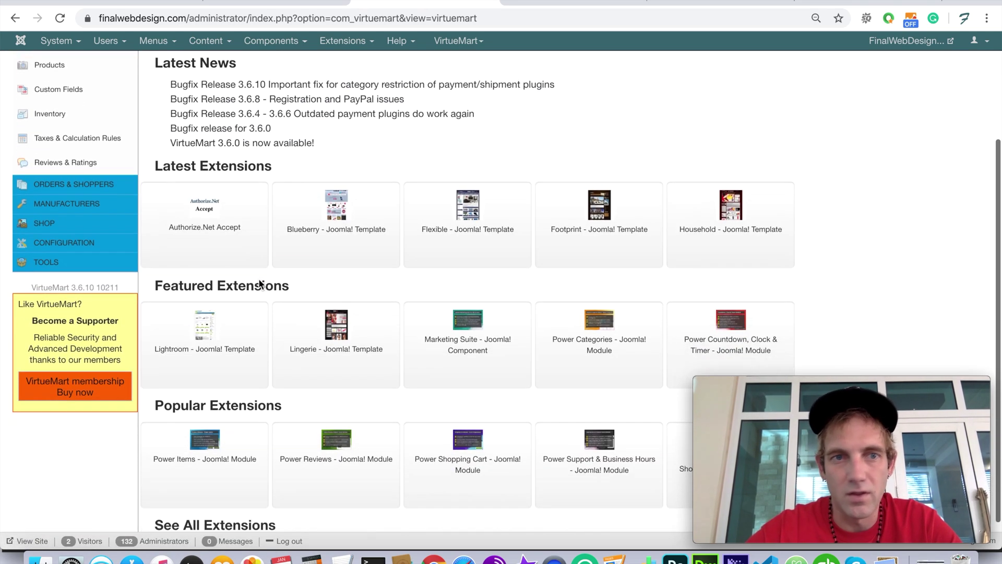
pyautogui.scroll(-1, 259, 279)
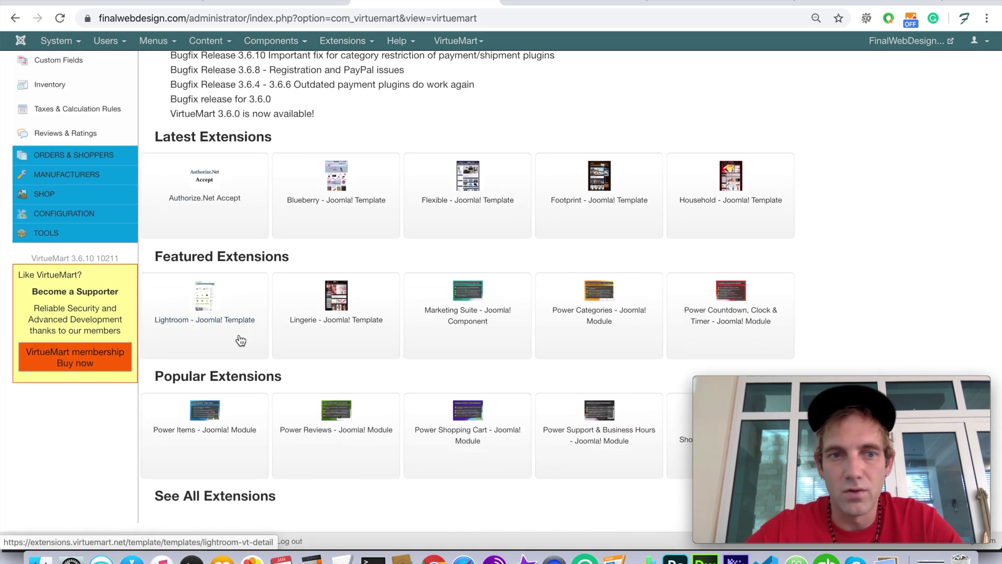
pyautogui.scroll(3, 469, 342)
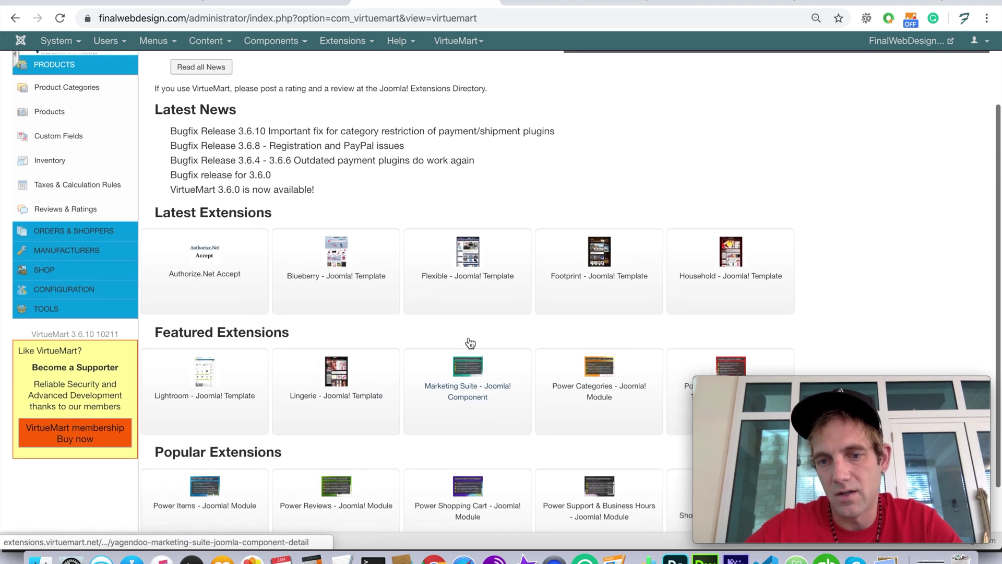
pyautogui.scroll(3, 469, 342)
pyautogui.click(762, 149)
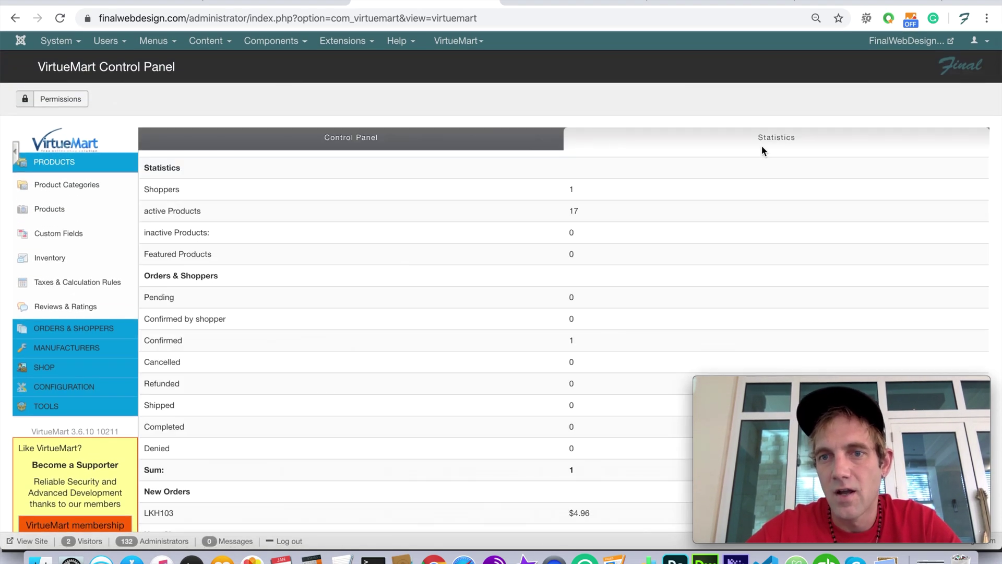
pyautogui.click(471, 137)
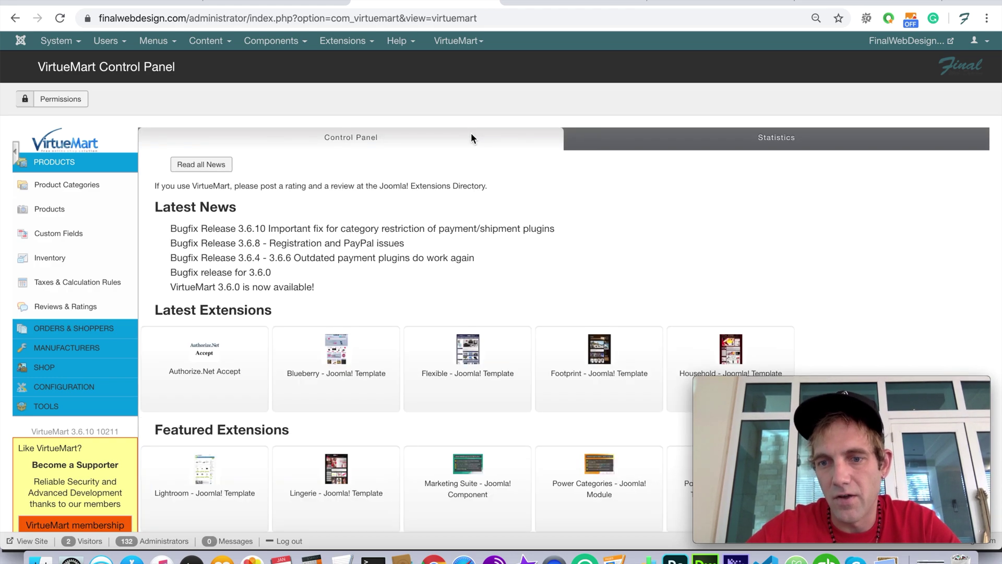
# Open the VirtueMart list of all 17 products
pyautogui.click(63, 210)
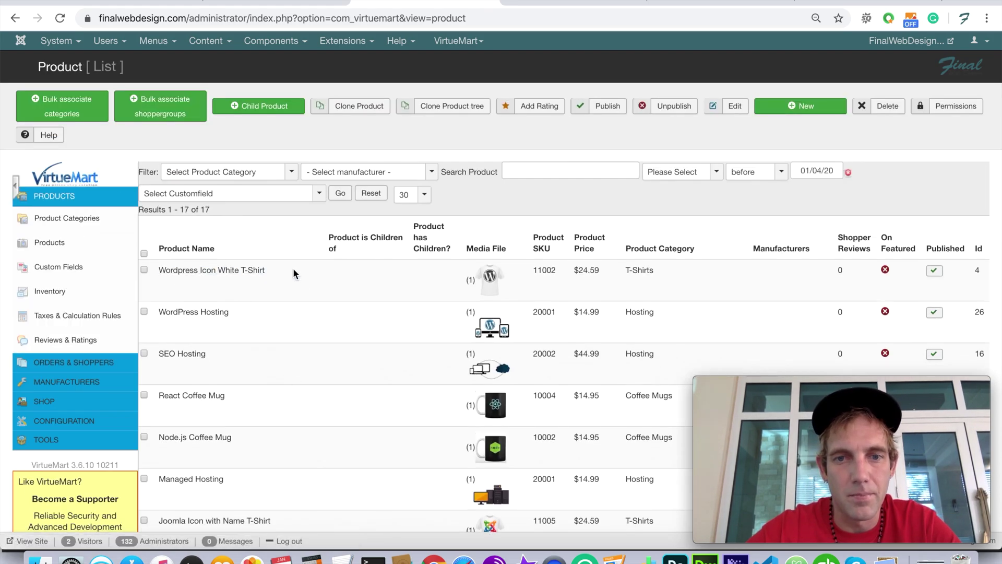
pyautogui.scroll(-10, 300, 282)
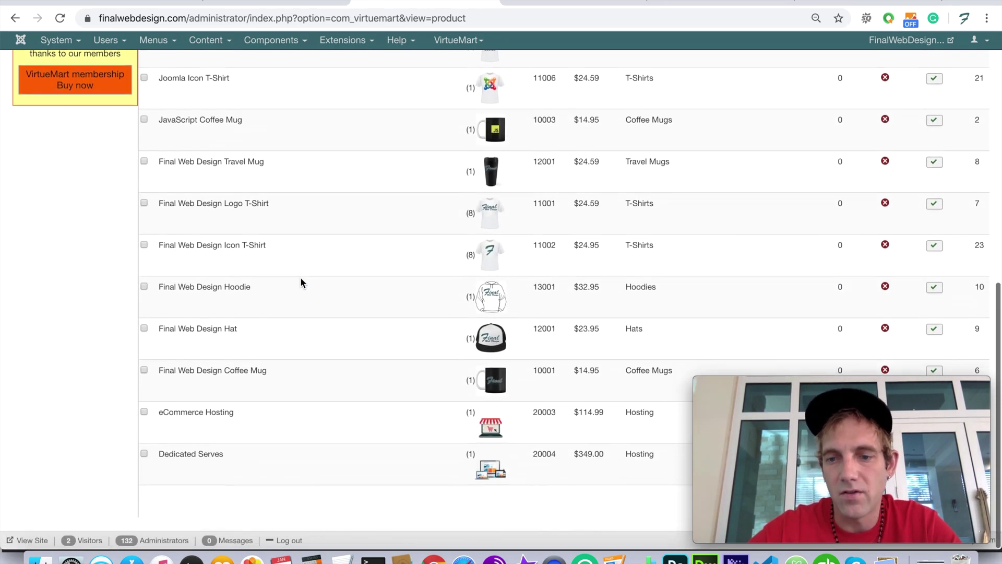
pyautogui.scroll(10, 301, 282)
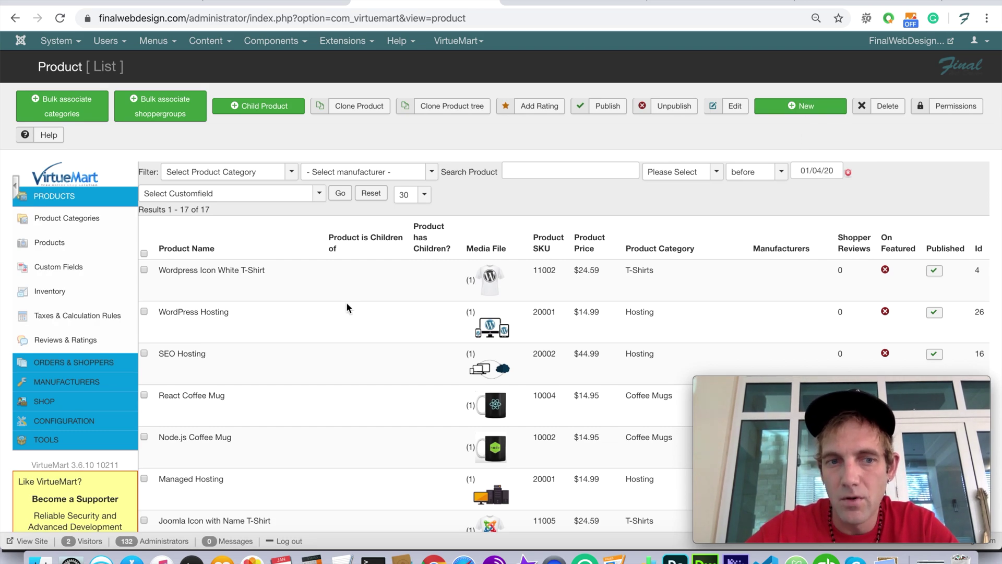
# Open the Node.js Coffee Mug (SKU 10002, price 14.95) for editing
pyautogui.scroll(-2, 346, 306)
pyautogui.scroll(-1, 196, 386)
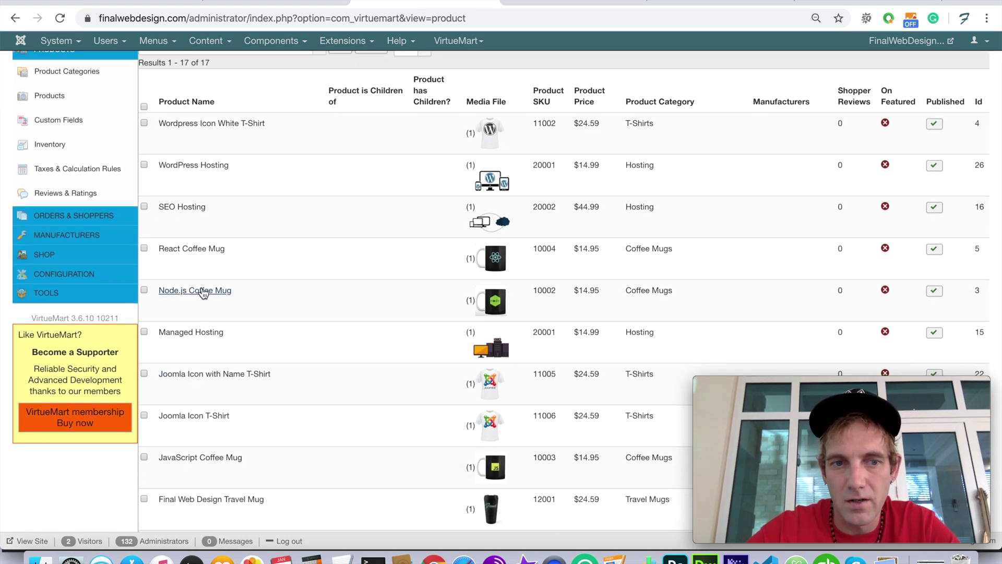
pyautogui.click(203, 292)
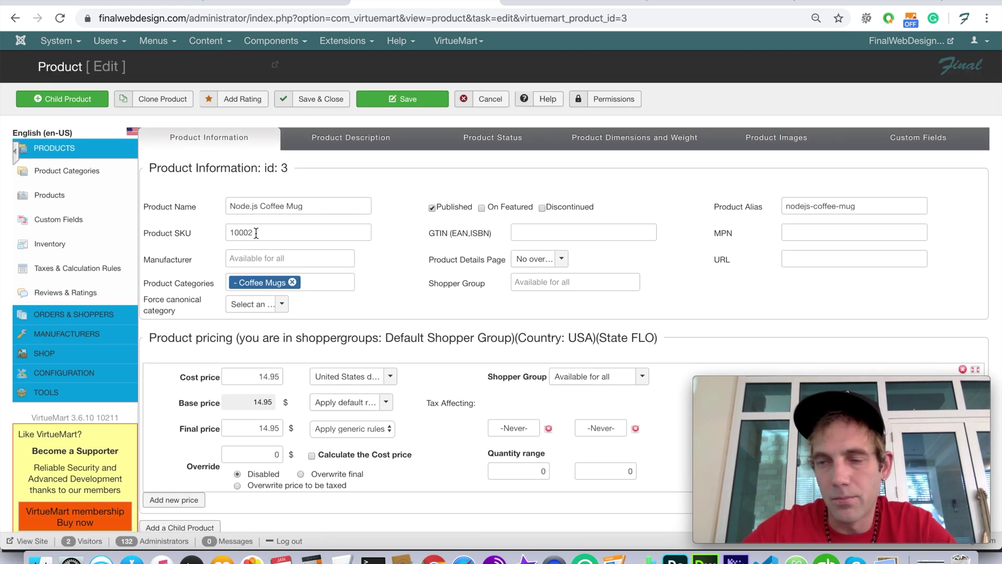
pyautogui.scroll(-3, 260, 209)
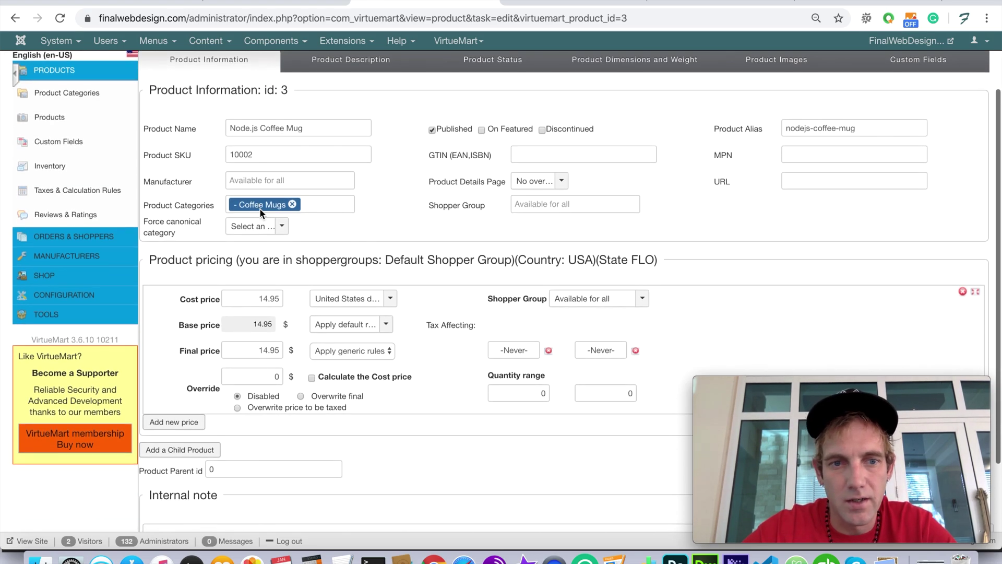
pyautogui.scroll(3, 271, 298)
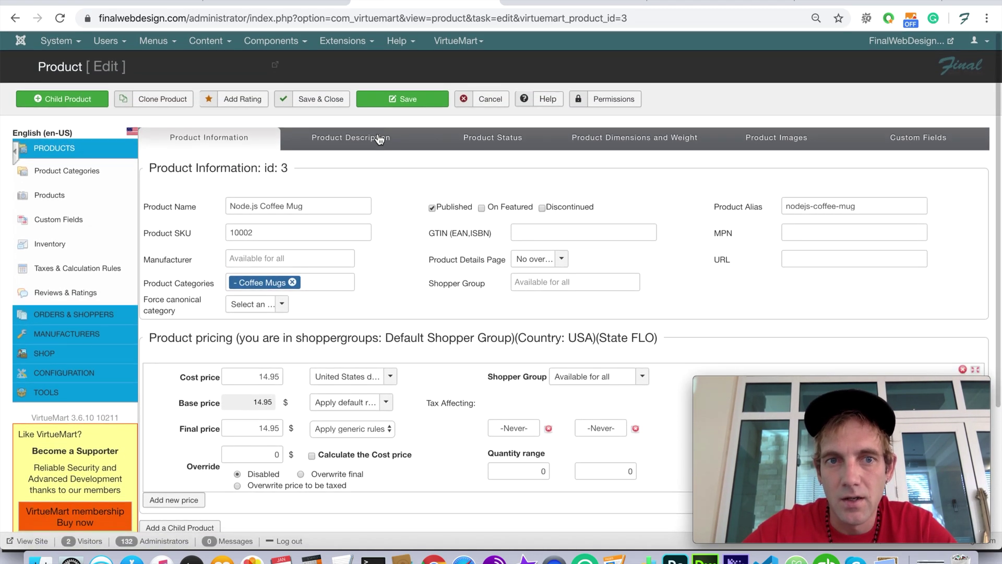
pyautogui.click(378, 137)
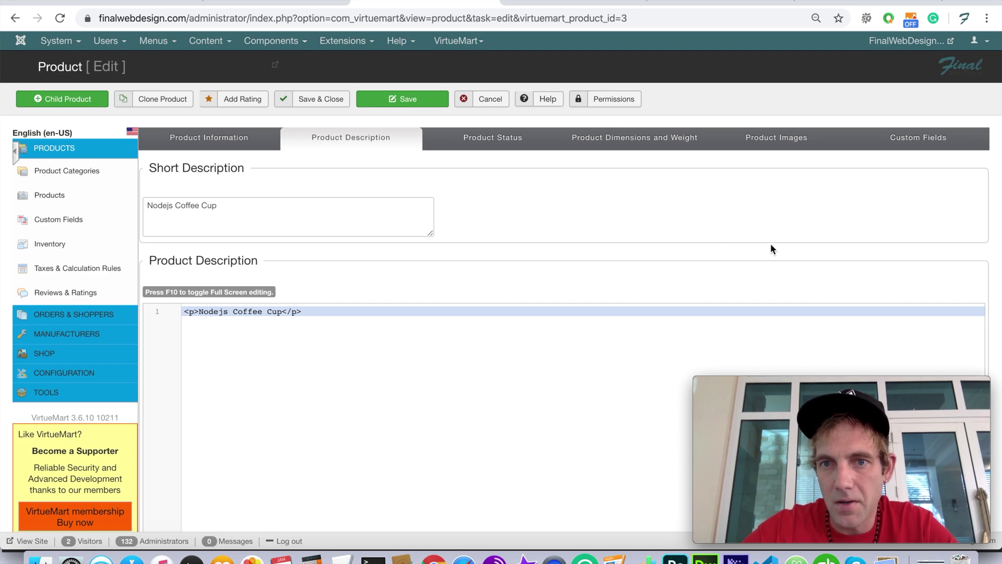
pyautogui.click(809, 150)
pyautogui.scroll(-3, 380, 337)
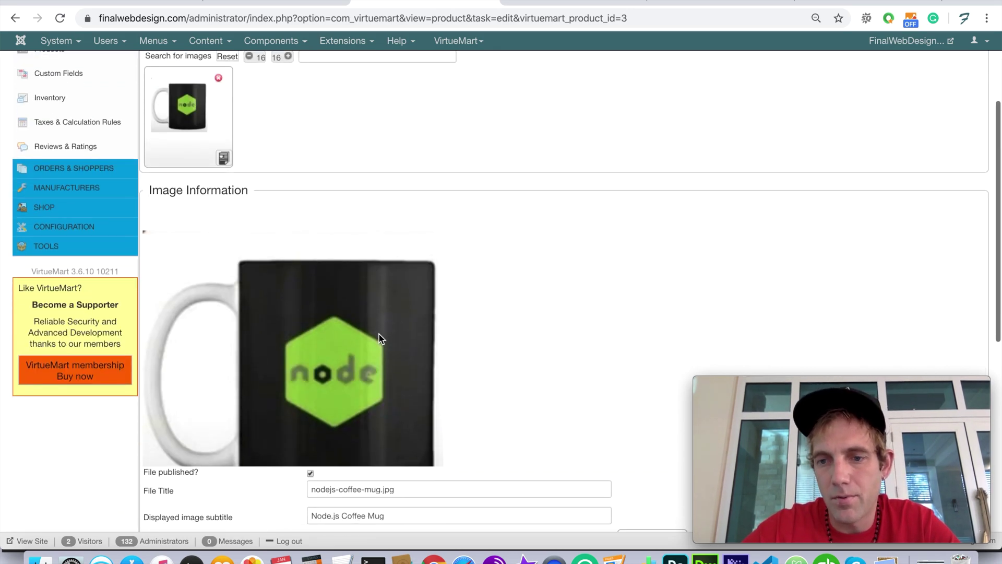
pyautogui.scroll(3, 404, 337)
pyautogui.click(197, 147)
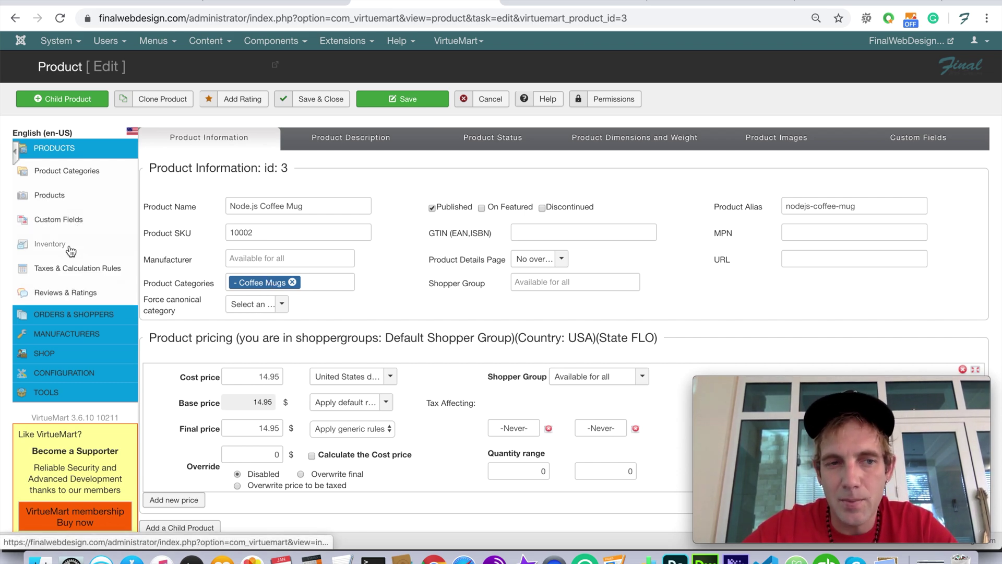
# Expand the Orders & Shoppers, Manufacturers and Shop sections in the VirtueMart sidebar
pyautogui.click(68, 316)
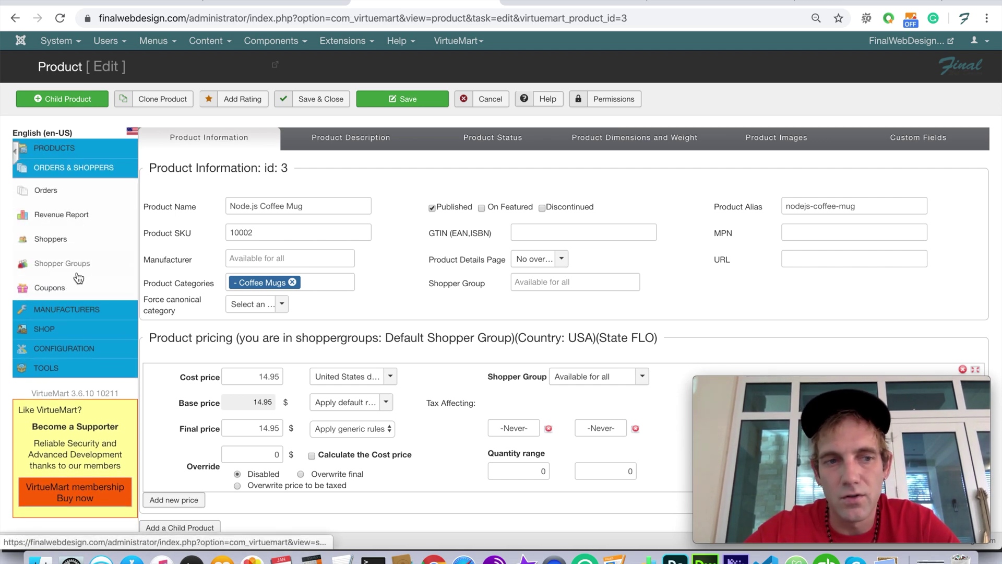
pyautogui.click(68, 309)
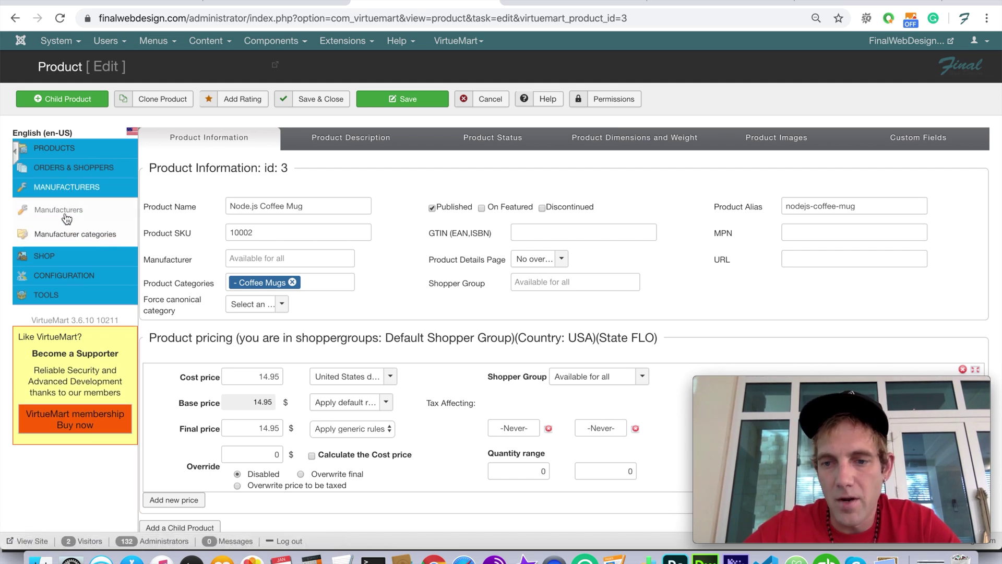
pyautogui.click(62, 261)
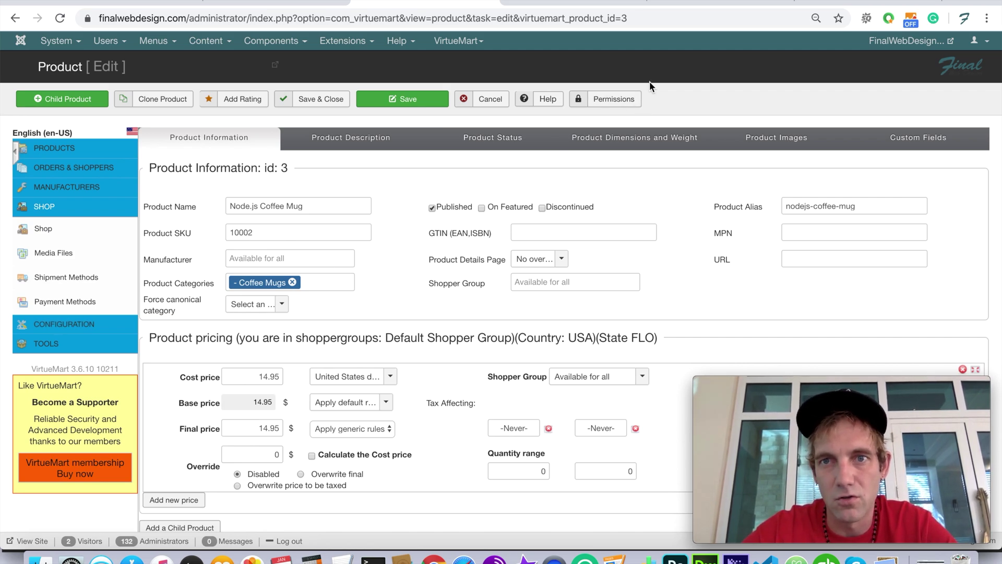
# In the Final Web Design store, open the Node.js Coffee Mug's $14.95 product details page
pyautogui.click(607, 2)
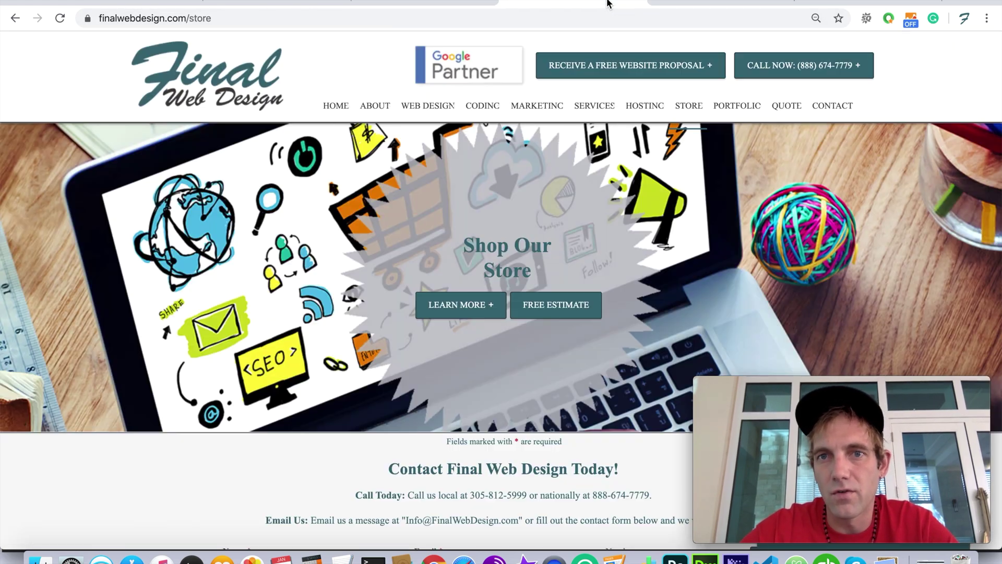
pyautogui.scroll(-15, 368, 315)
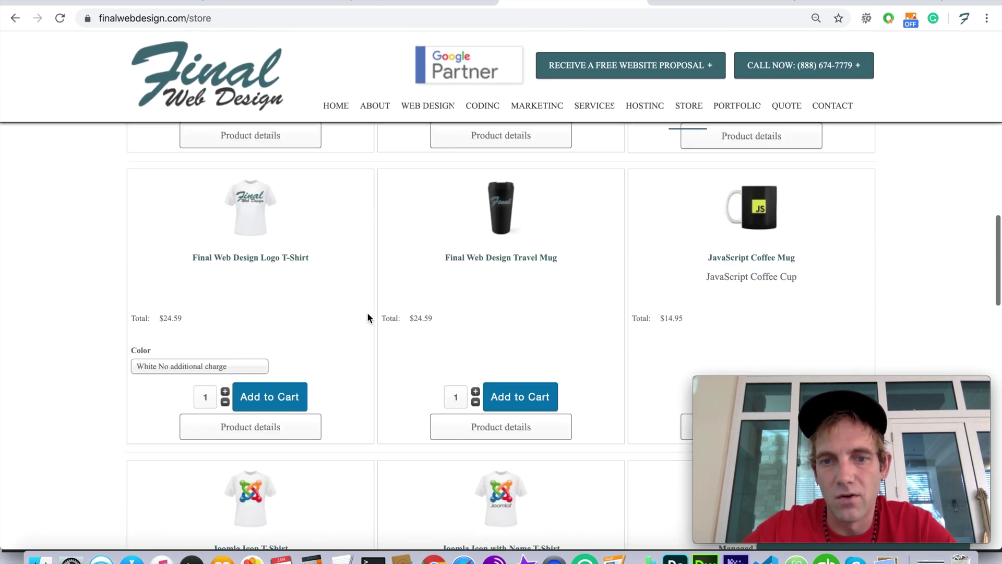
pyautogui.scroll(-8, 367, 312)
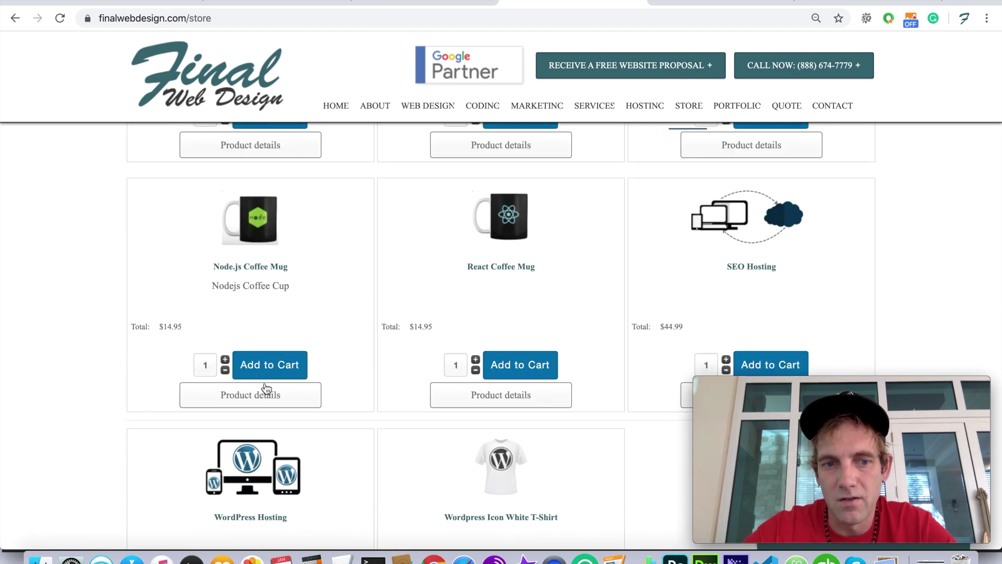
pyautogui.click(290, 406)
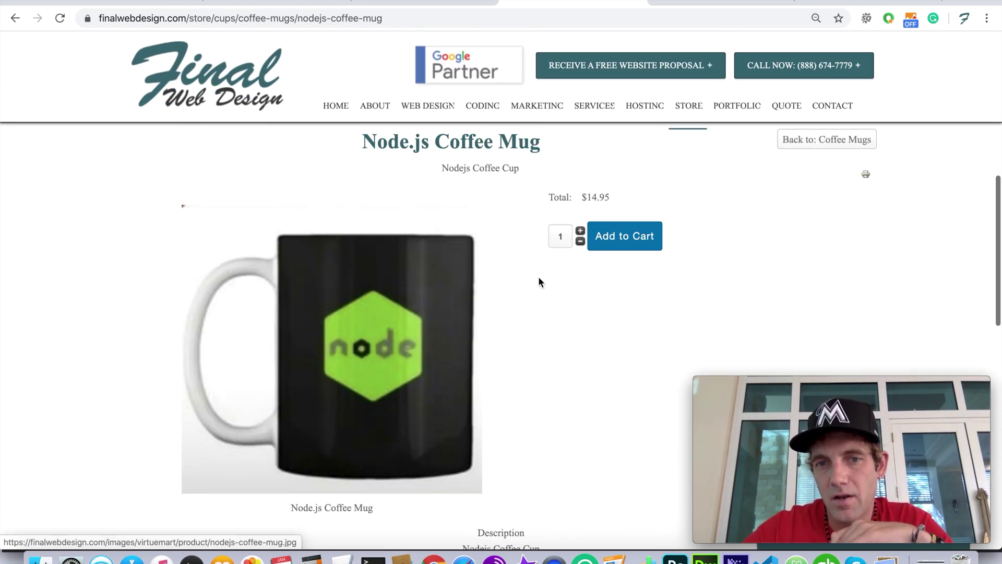
# Add one Node.js Coffee Mug to the cart and view the $14.95 cart
pyautogui.click(640, 238)
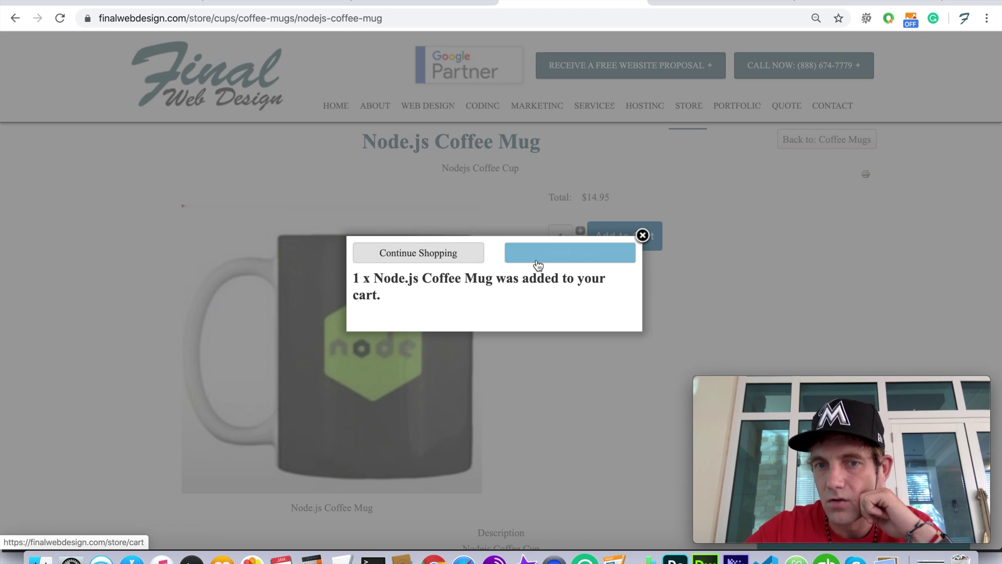
pyautogui.click(544, 259)
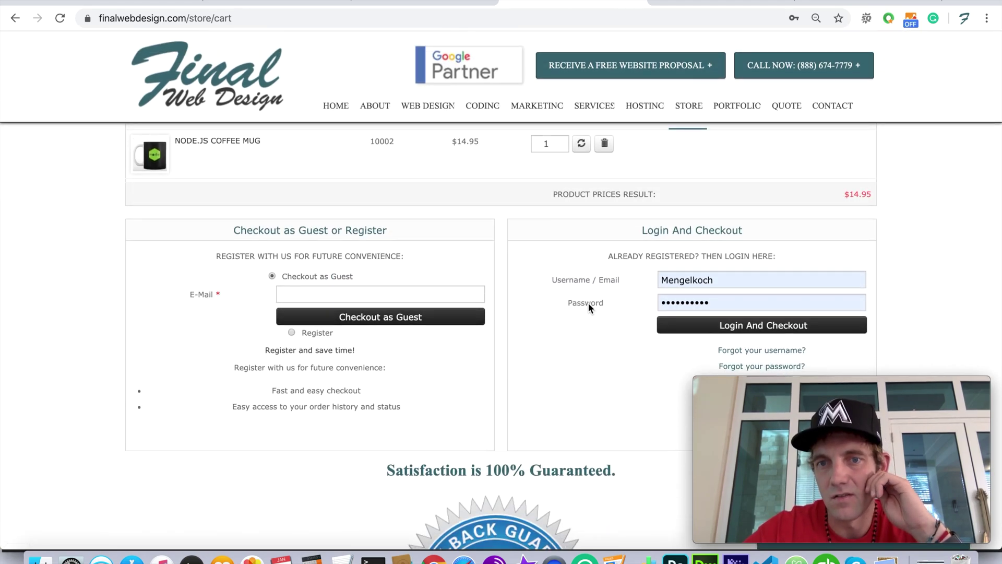
pyautogui.scroll(3, 588, 302)
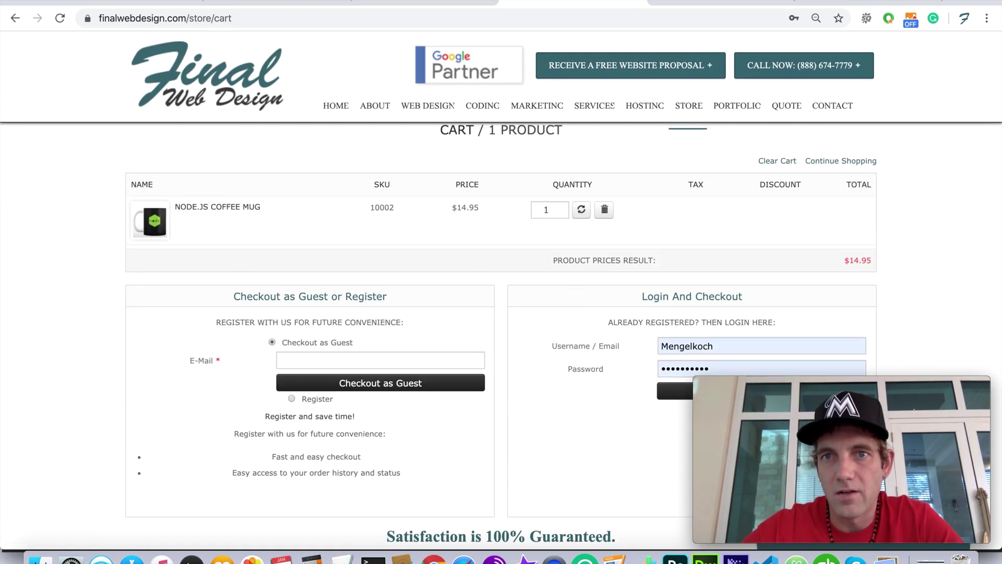
pyautogui.click(732, 2)
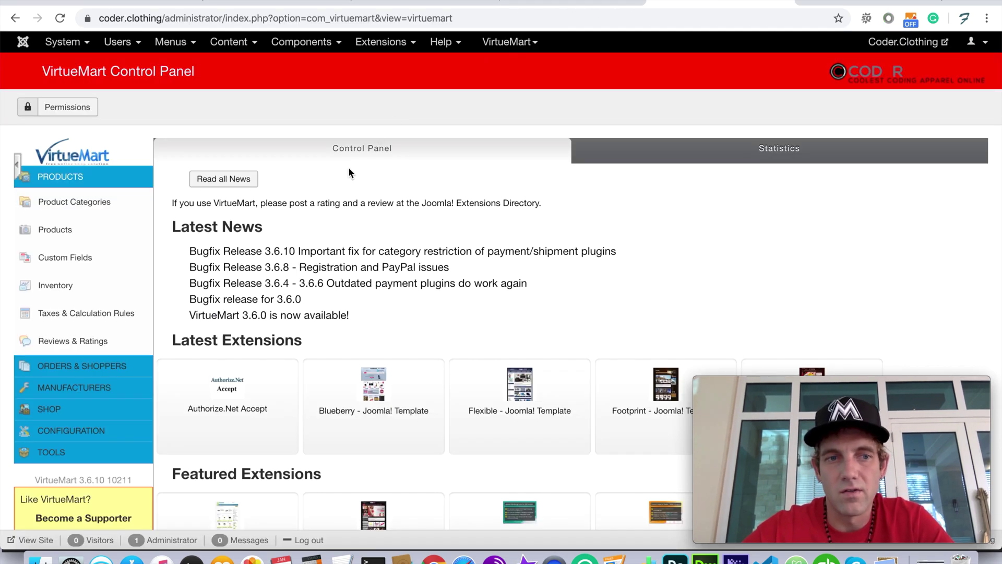
# Open the Coder Clothing shop's VirtueMart product list and scroll through its products
pyautogui.scroll(-2, 349, 173)
pyautogui.scroll(2, 348, 173)
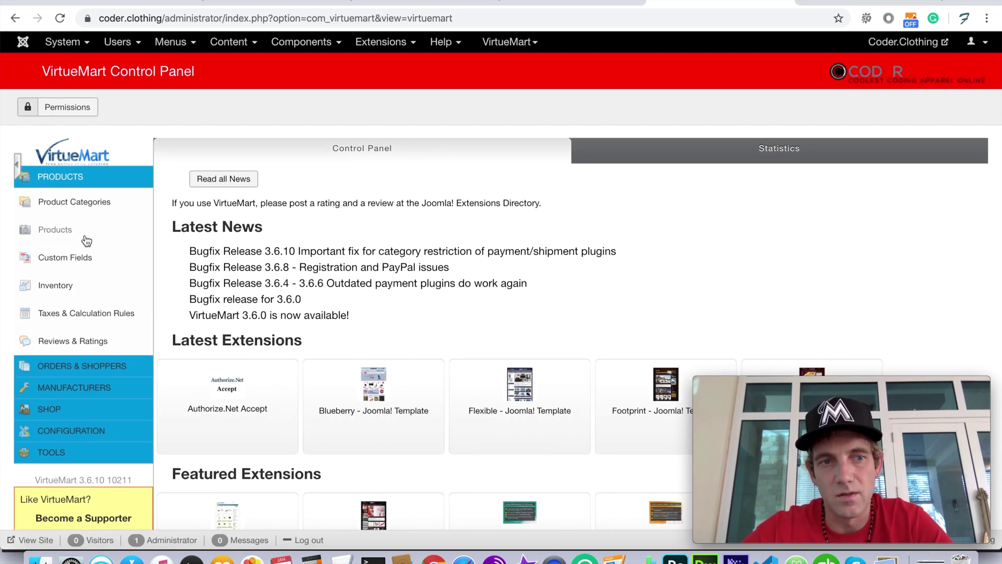
pyautogui.click(87, 241)
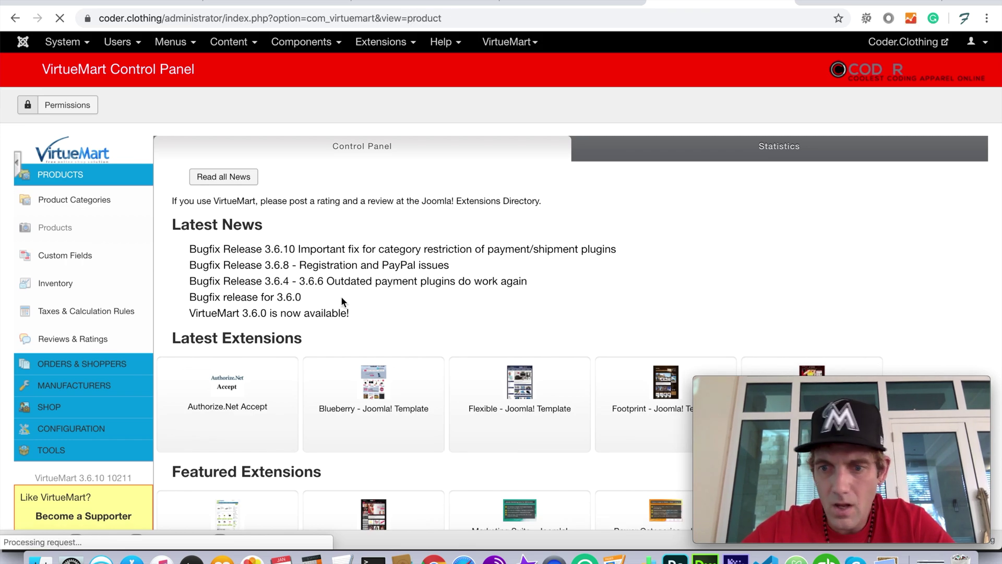
pyautogui.scroll(-4, 476, 309)
pyautogui.scroll(-12, 476, 310)
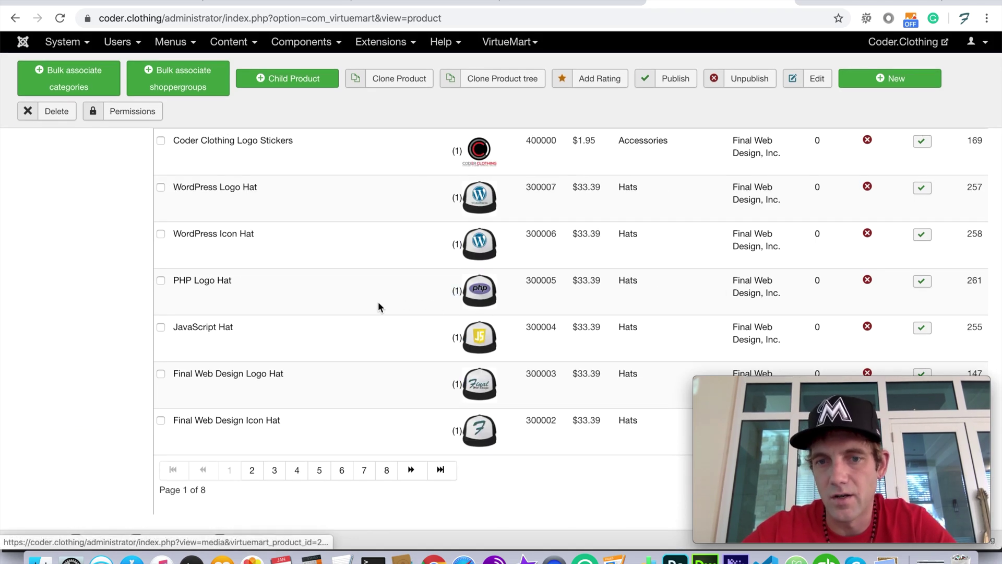
pyautogui.scroll(6, 311, 284)
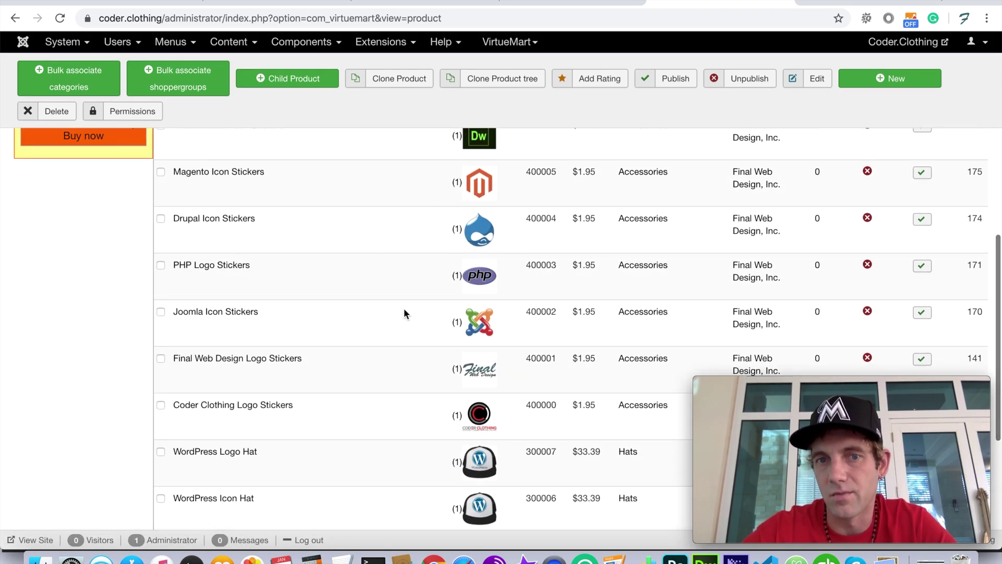
pyautogui.scroll(5, 384, 242)
# Open the Coder Clothing Logo T-Shirt (White) product page from the T-Shirts listing
pyautogui.click(844, 3)
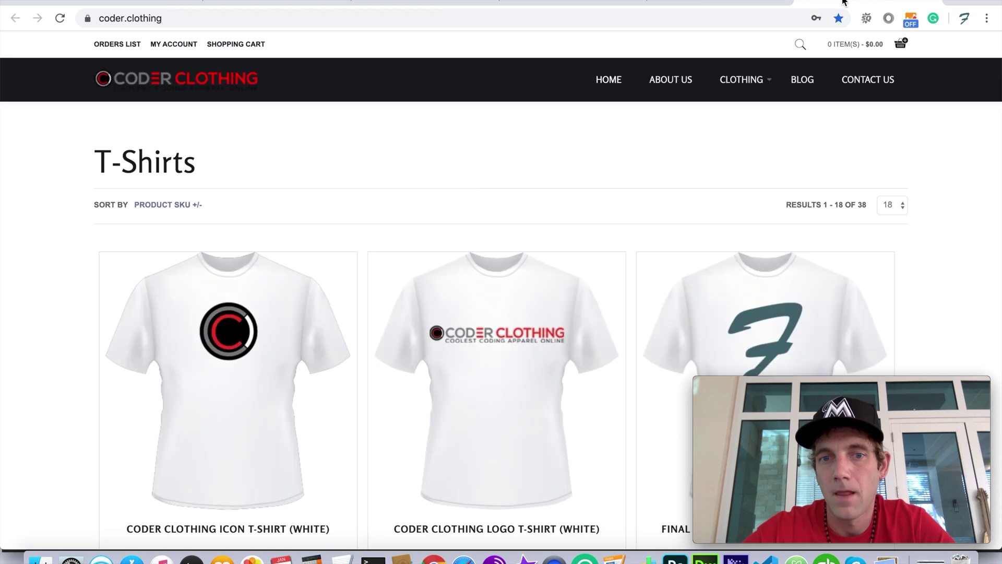
pyautogui.scroll(-5, 388, 301)
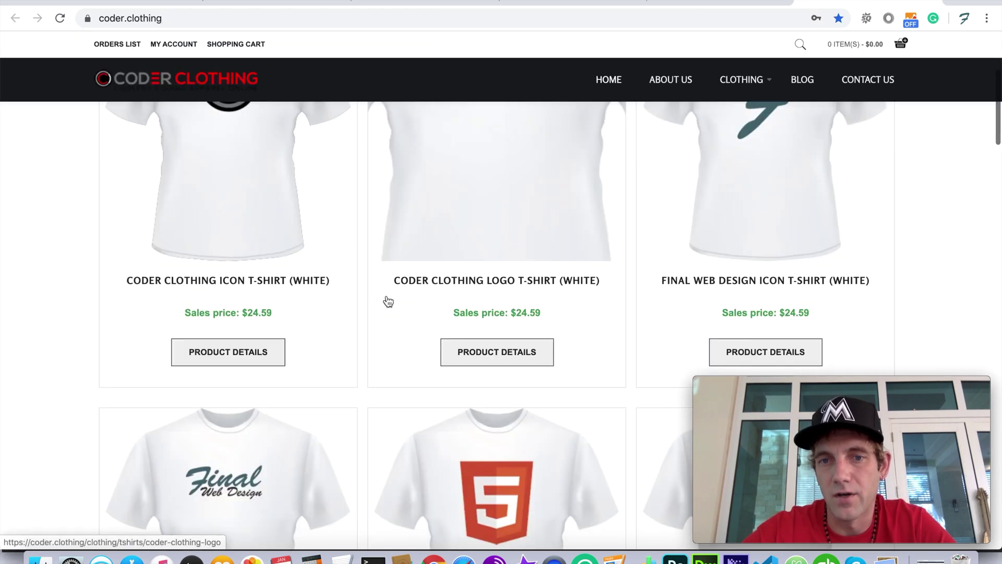
pyautogui.click(522, 357)
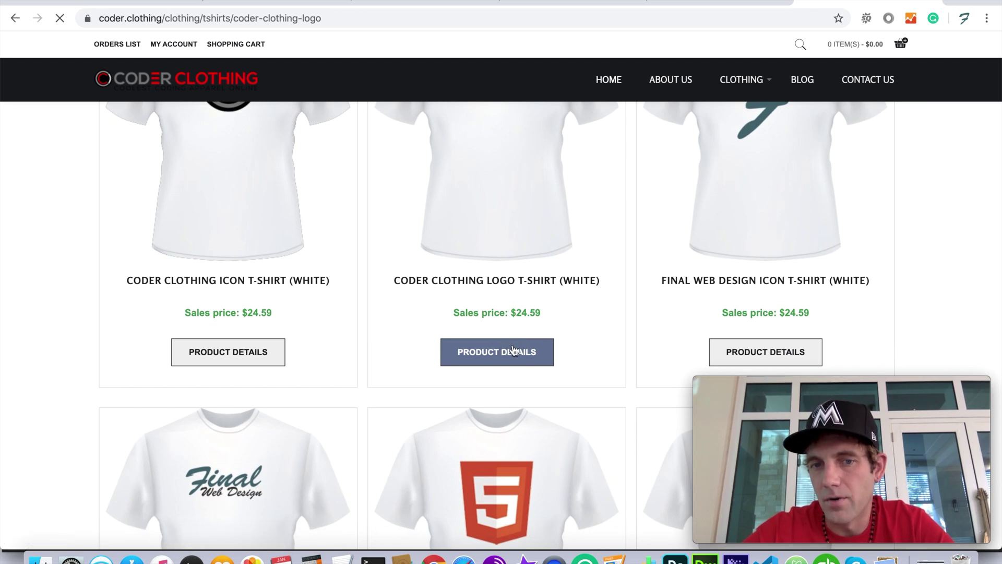
# Review the $24.59 T-shirt's colour options, keeping White selected
pyautogui.scroll(-3, 511, 375)
pyautogui.scroll(-3, 511, 374)
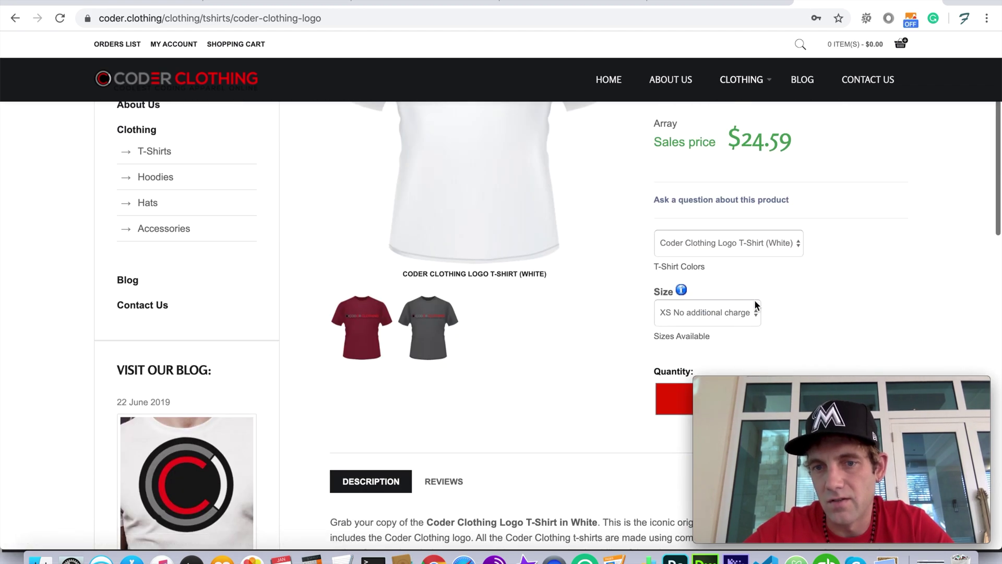
pyautogui.click(732, 252)
pyautogui.click(834, 311)
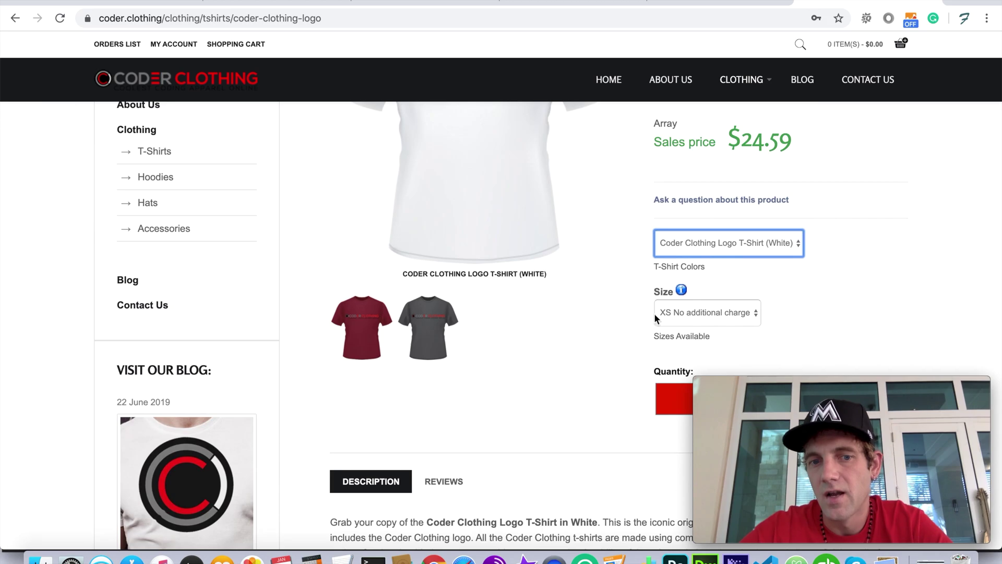
pyautogui.scroll(-7, 605, 310)
pyautogui.scroll(10, 588, 306)
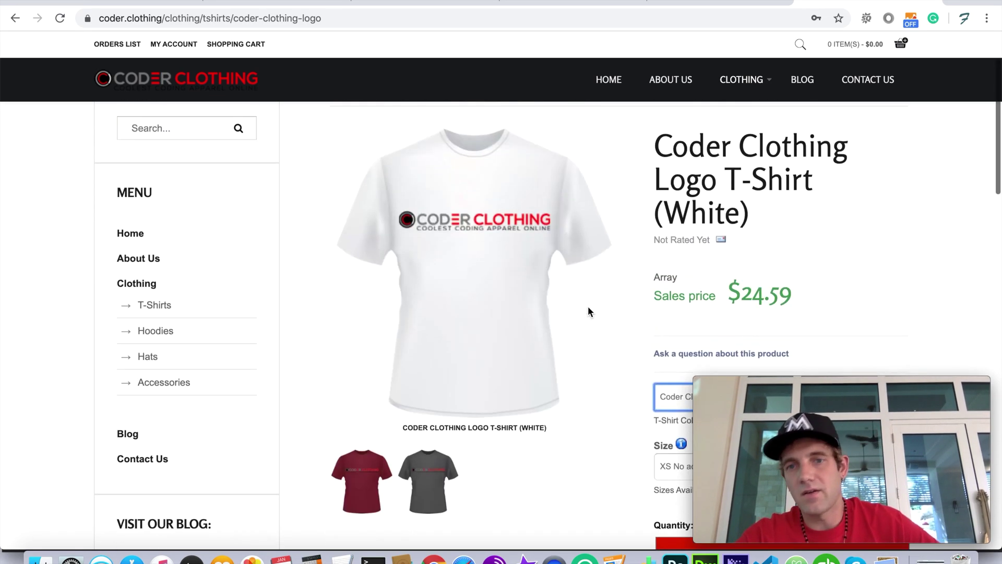